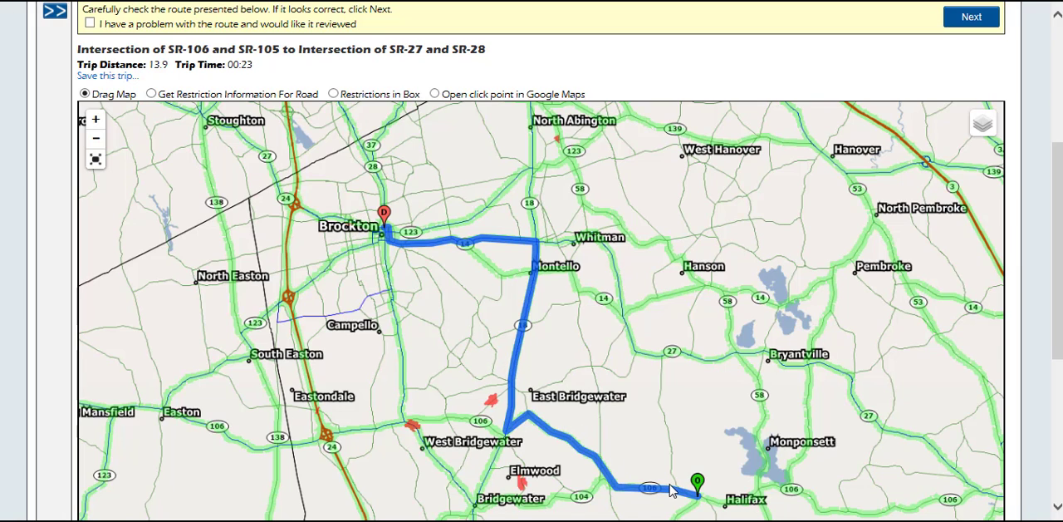
Expand the trip form and set the via points to be given by highway
scroll(671, 490, up, 1)
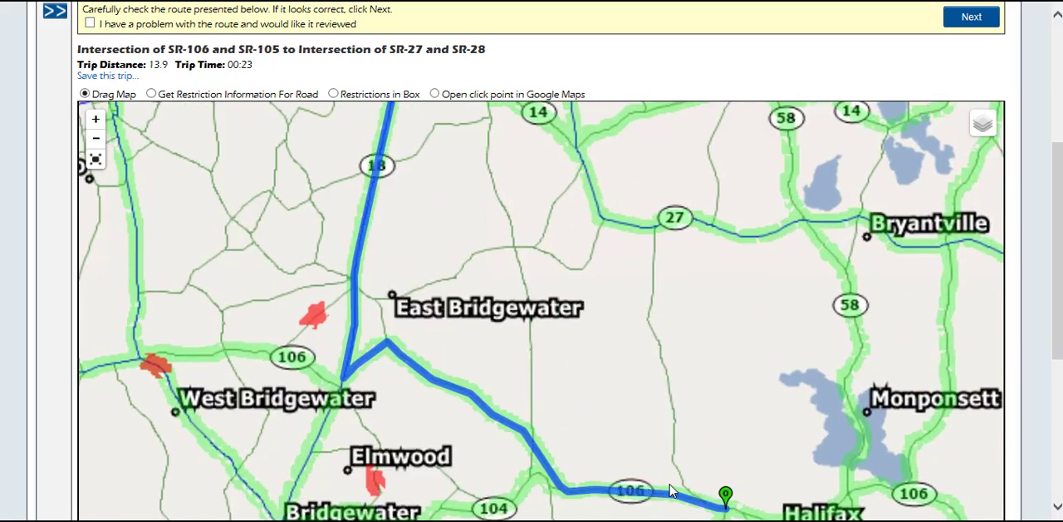
drag(527, 332, 722, 432)
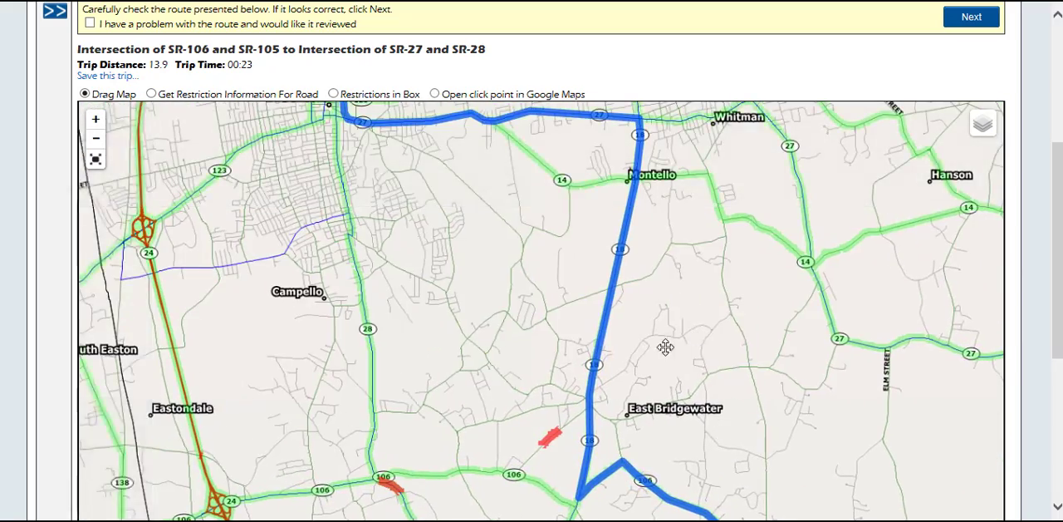
drag(684, 333, 605, 470)
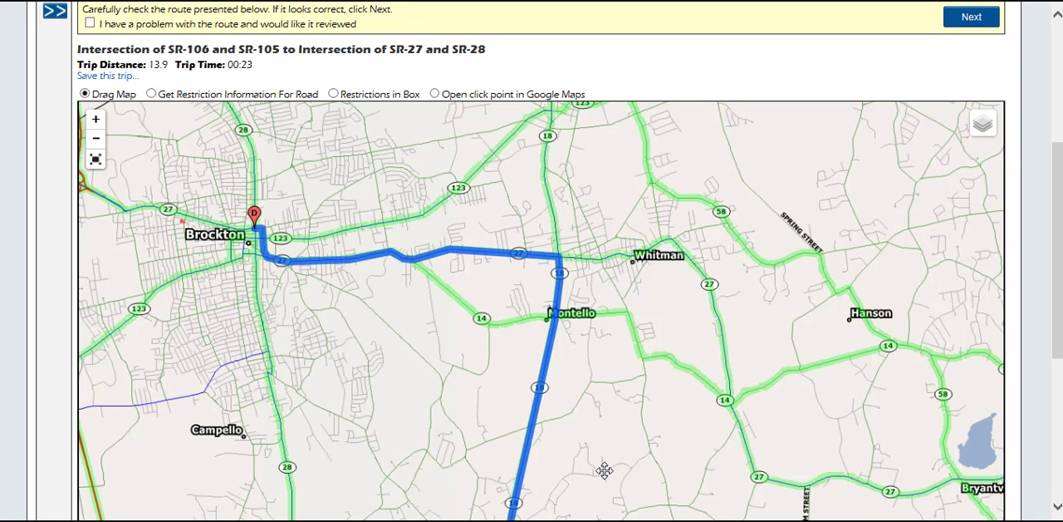
click(54, 12)
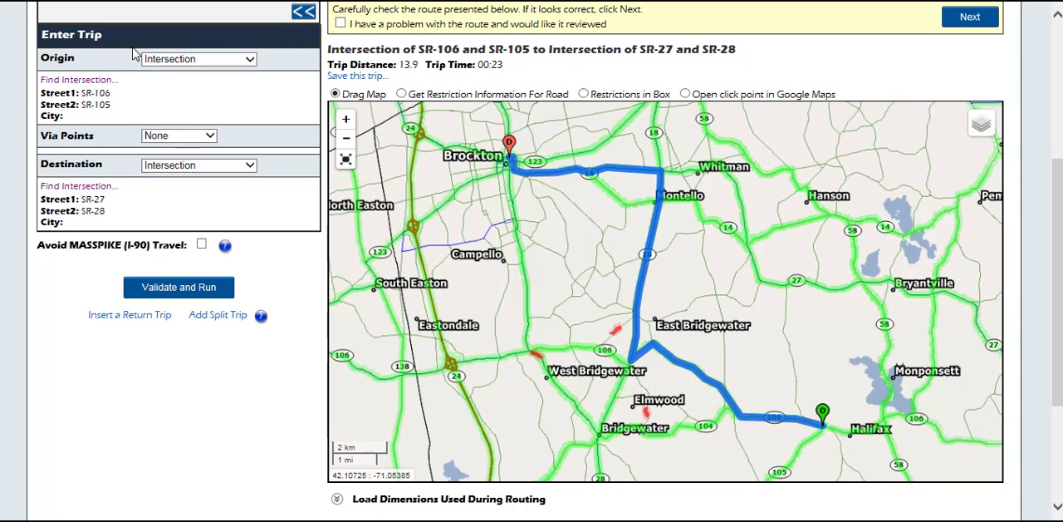
click(179, 135)
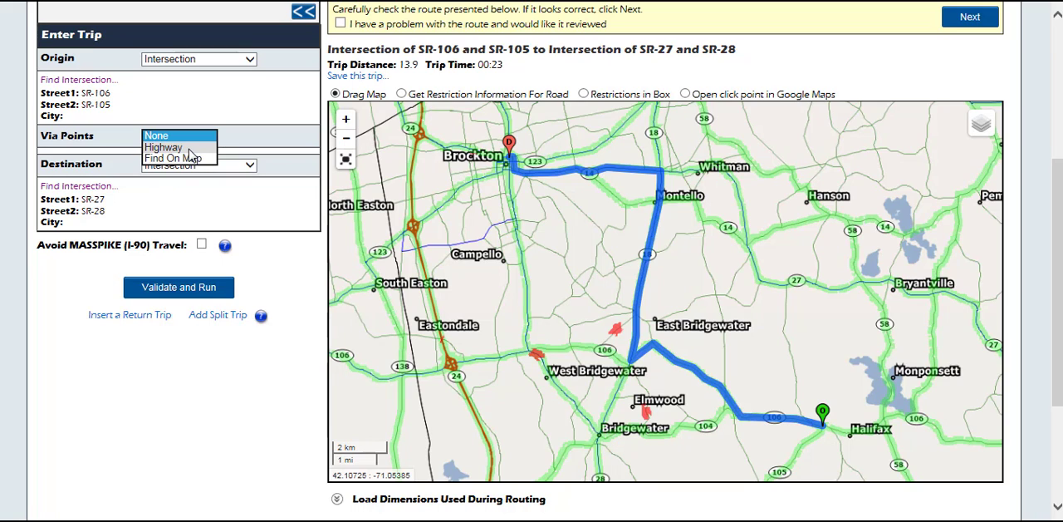
click(190, 147)
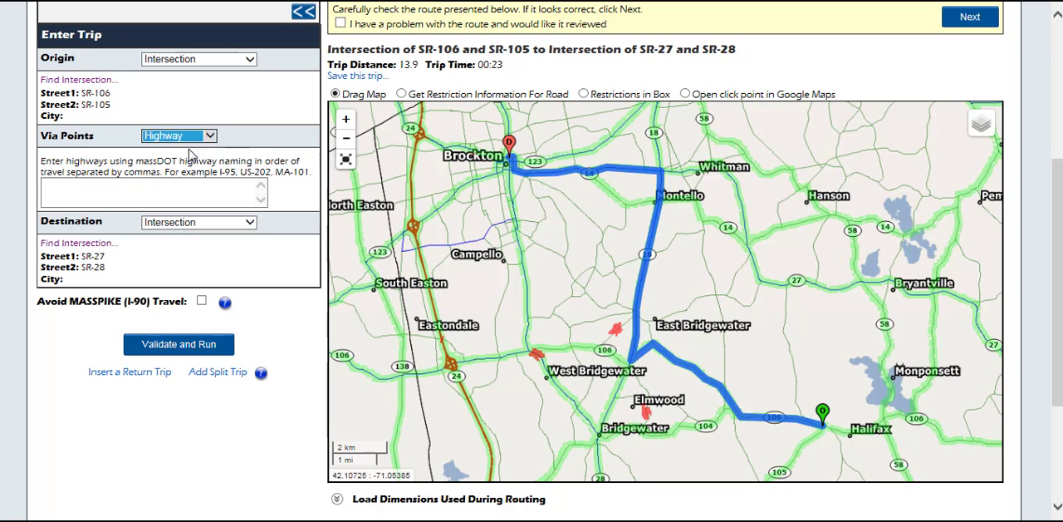
click(192, 190)
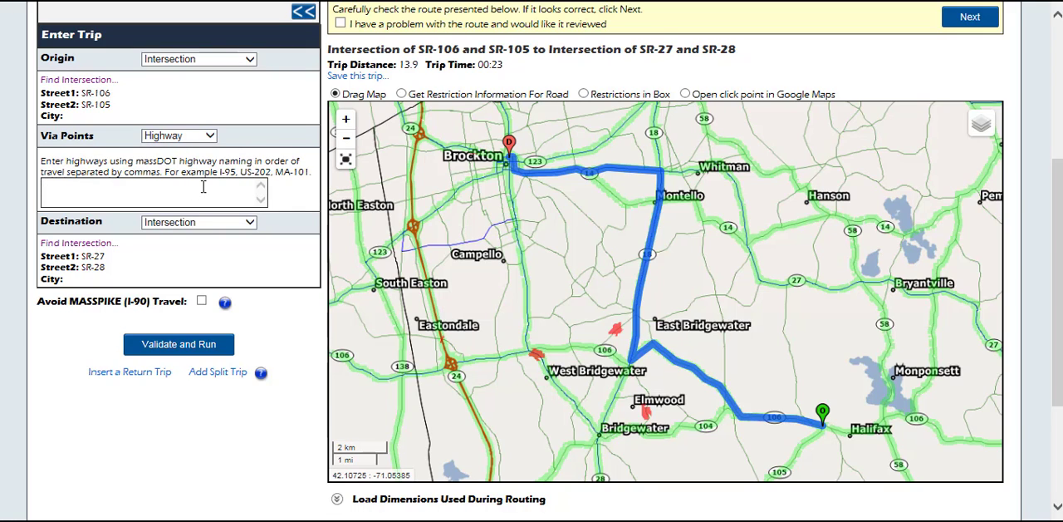
Enter SR-106,SR-58,SR-14,SR-27 as the highway via list and validate and run the trip
text(SR-106,SR-58,SR-14,SR-27)
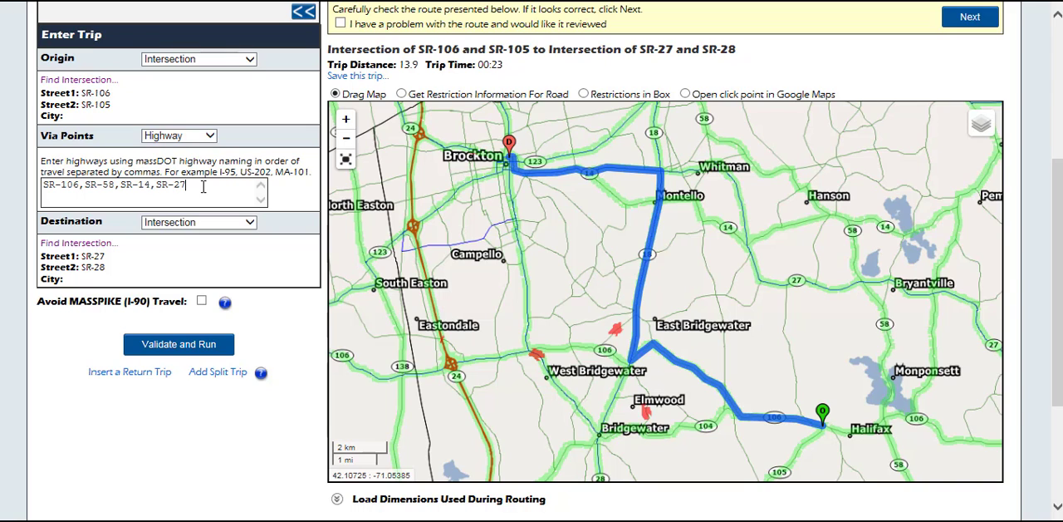
click(179, 344)
Review the rerouted trip, switch its via points to Find On Map, and start selecting them on the map
scroll(1047, 301, down, 5)
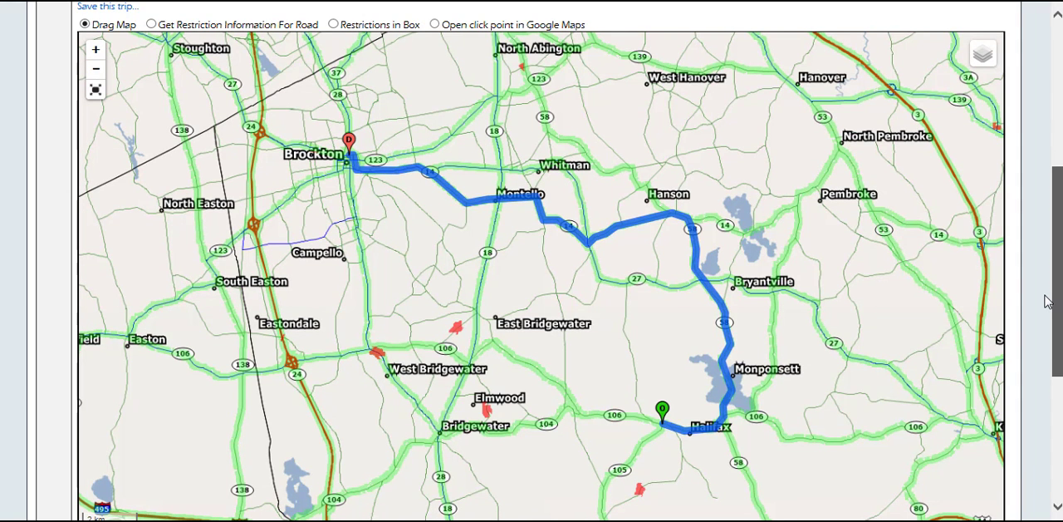
scroll(692, 433, up, 1)
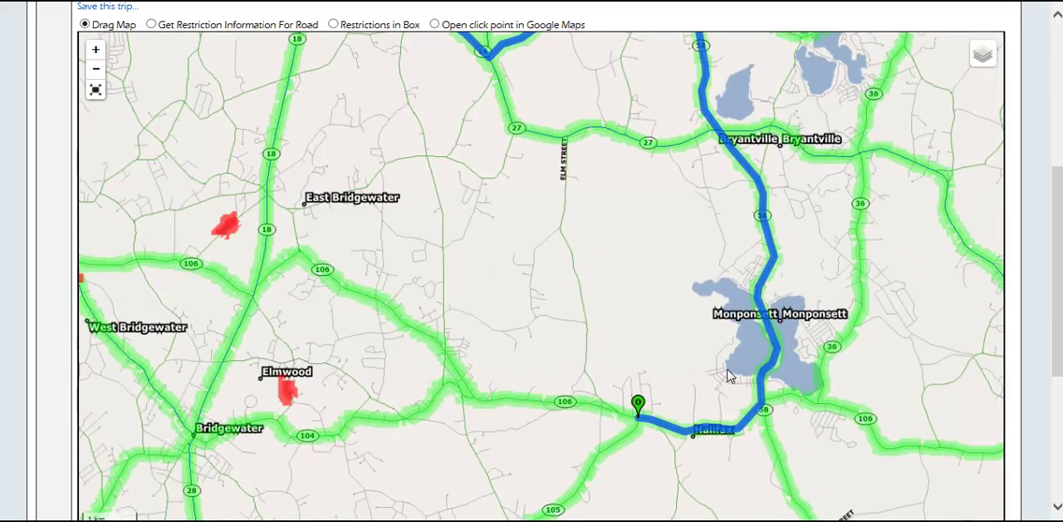
scroll(706, 297, down, 1)
drag(427, 252, 736, 347)
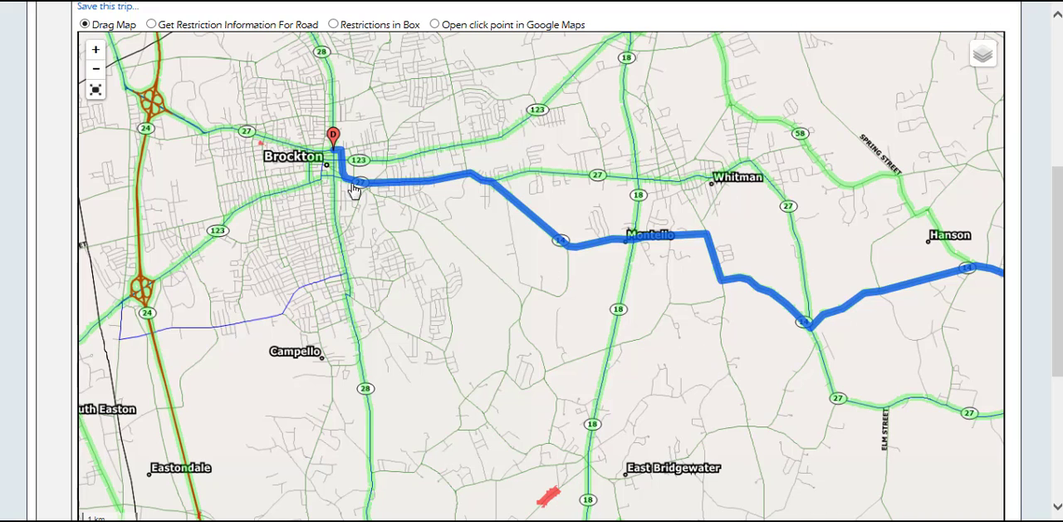
scroll(35, 176, up, 1)
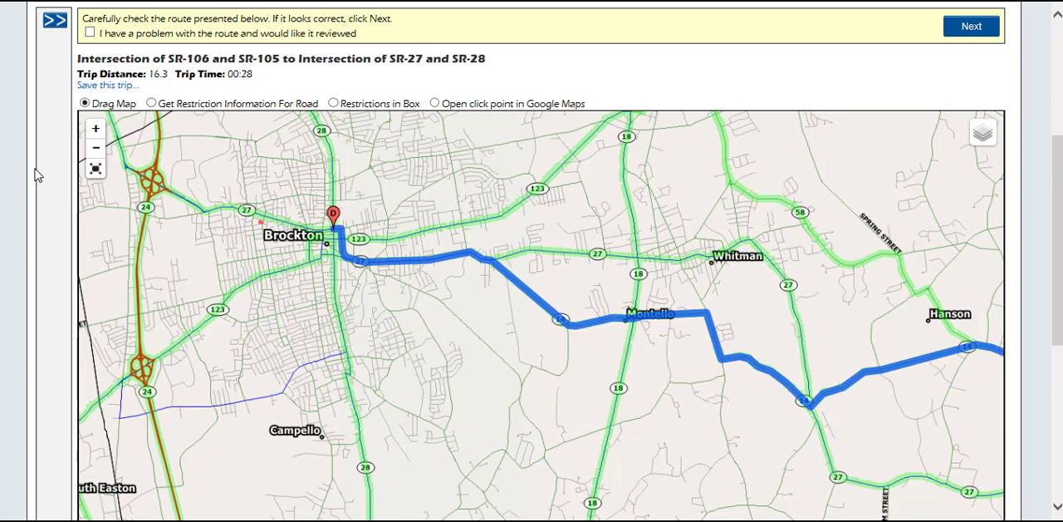
click(55, 20)
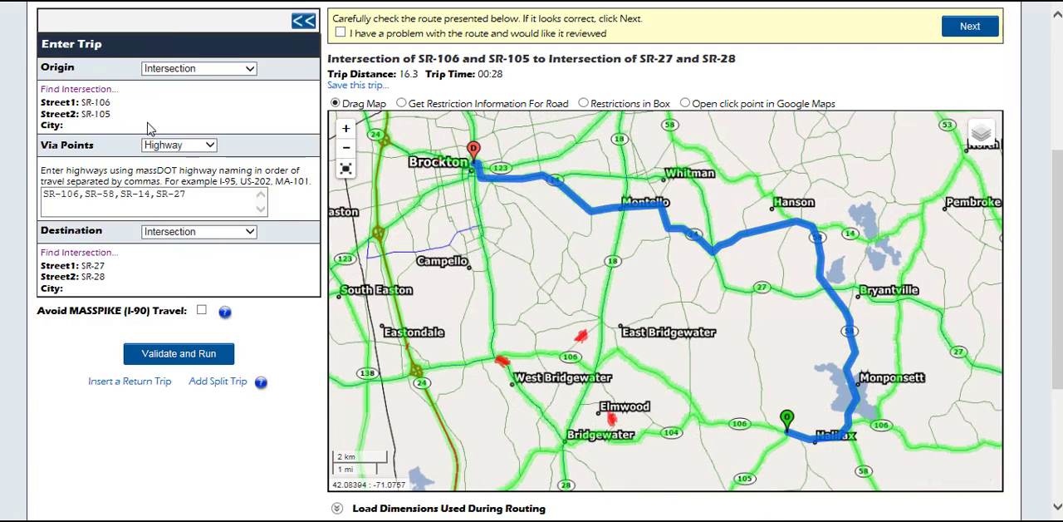
click(171, 146)
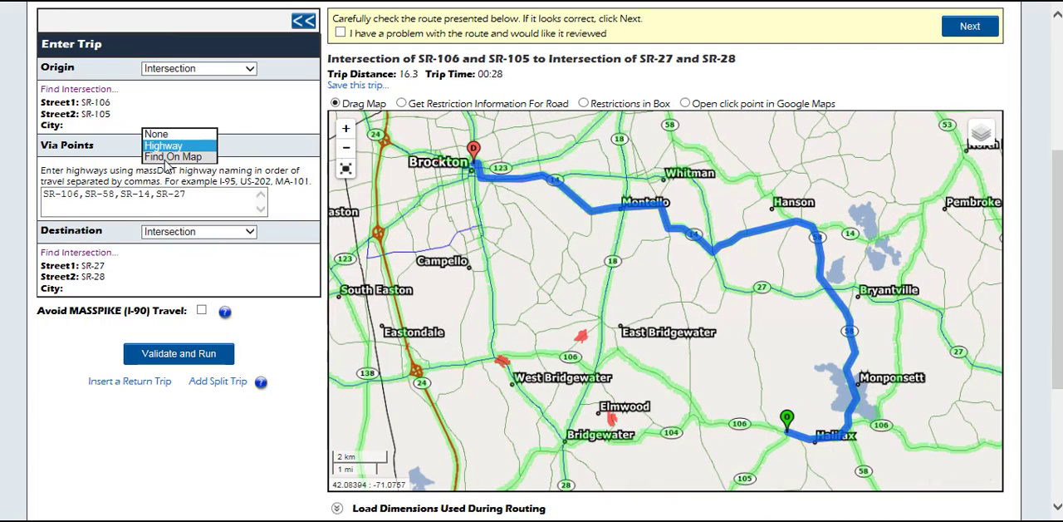
click(165, 158)
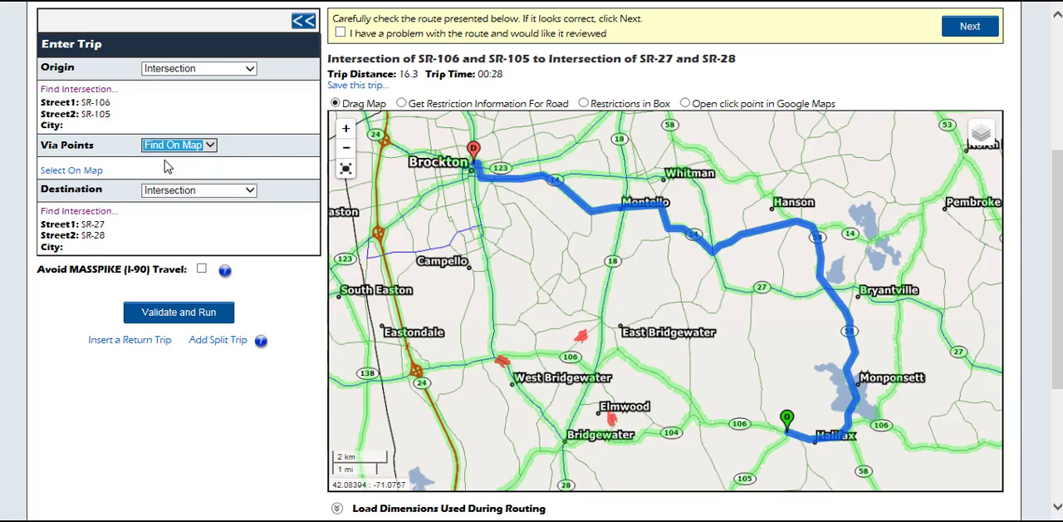
click(95, 172)
Place the first via point on SR-58 just north of its SR-106 junction, south of Monponsett
click(96, 25)
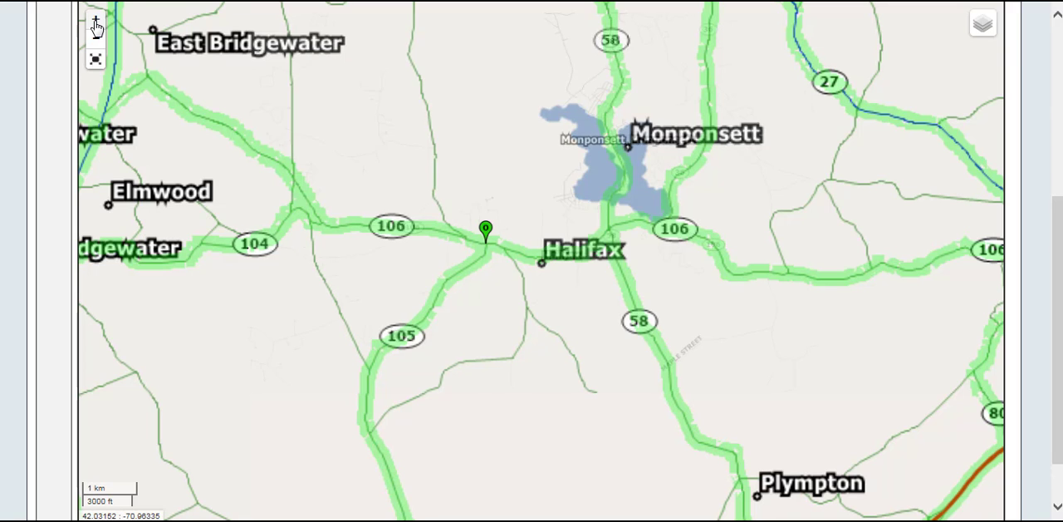
click(95, 22)
drag(608, 234, 541, 304)
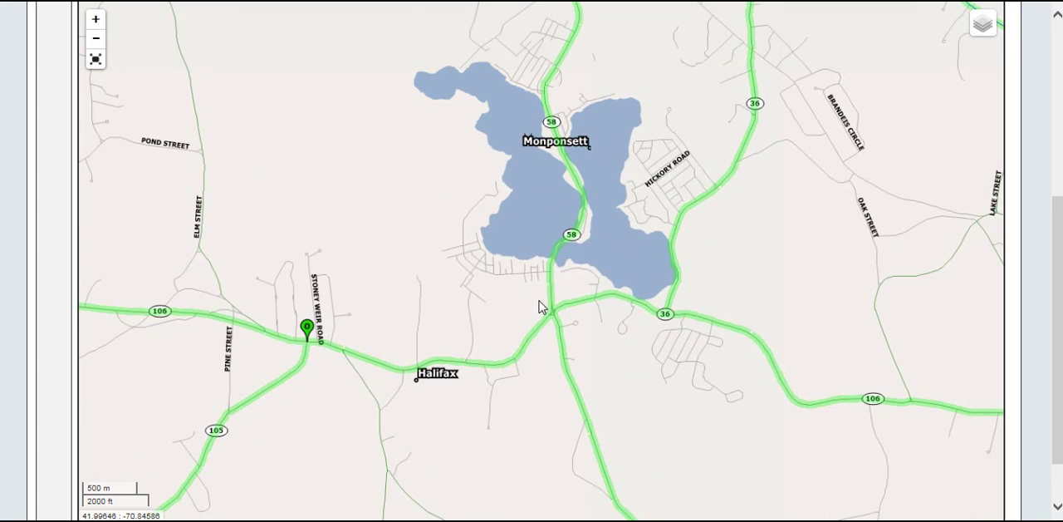
scroll(1059, 242, up, 1)
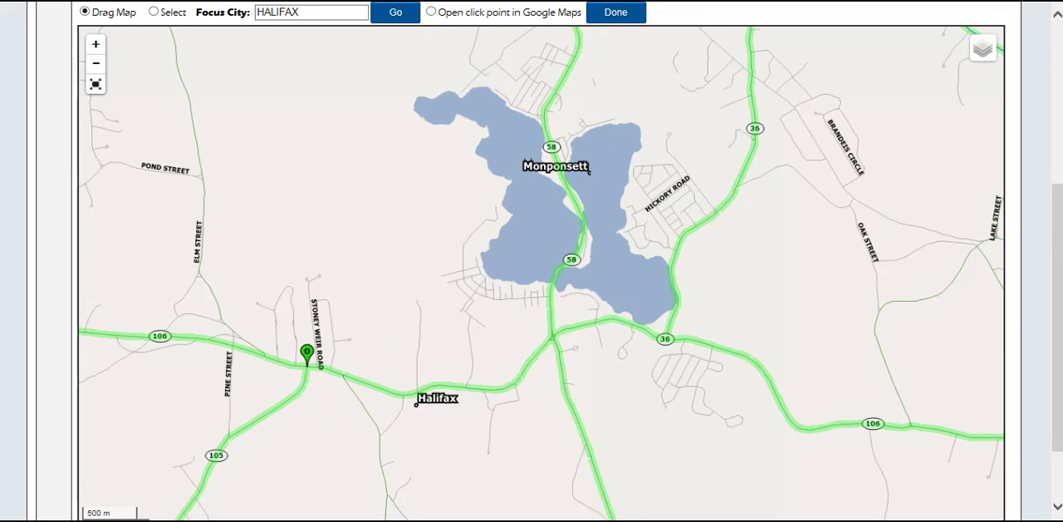
click(154, 12)
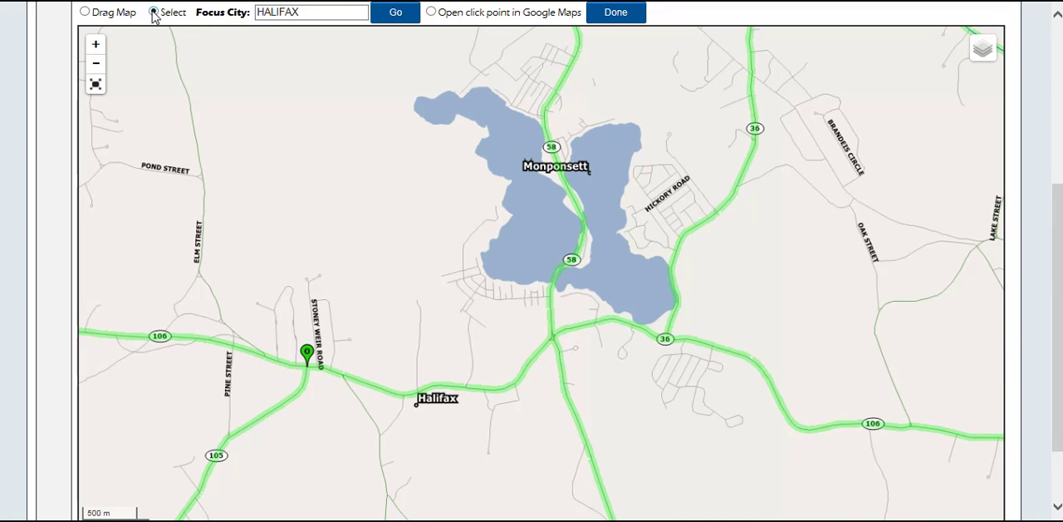
click(550, 306)
Place the second via point on SR-14 in Hanson, just east of Winter Street
mouse_move(617, 177)
mouse_down()
mouse_move(617, 370)
mouse_move(618, 338)
mouse_up()
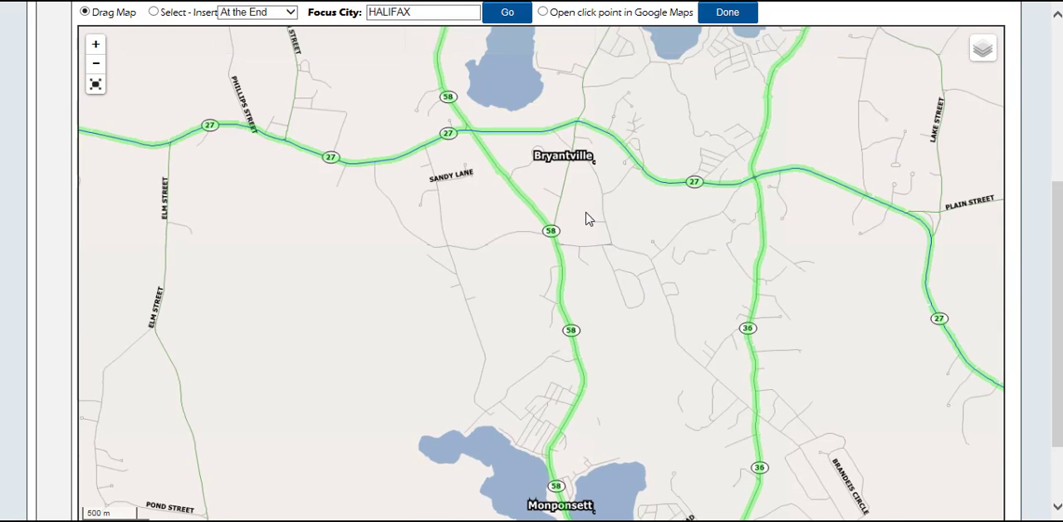
drag(582, 195, 585, 250)
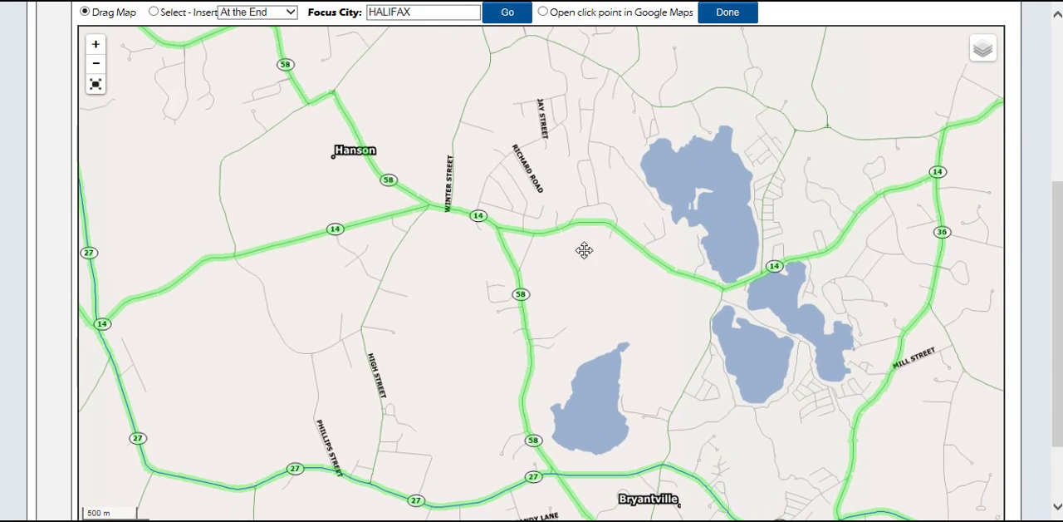
click(154, 12)
click(459, 215)
Place the third via point on SR-27 north of its SR-14 junction and finish the map selection
mouse_move(374, 265)
mouse_down()
mouse_move(562, 230)
mouse_move(463, 275)
mouse_move(541, 268)
mouse_up()
click(154, 12)
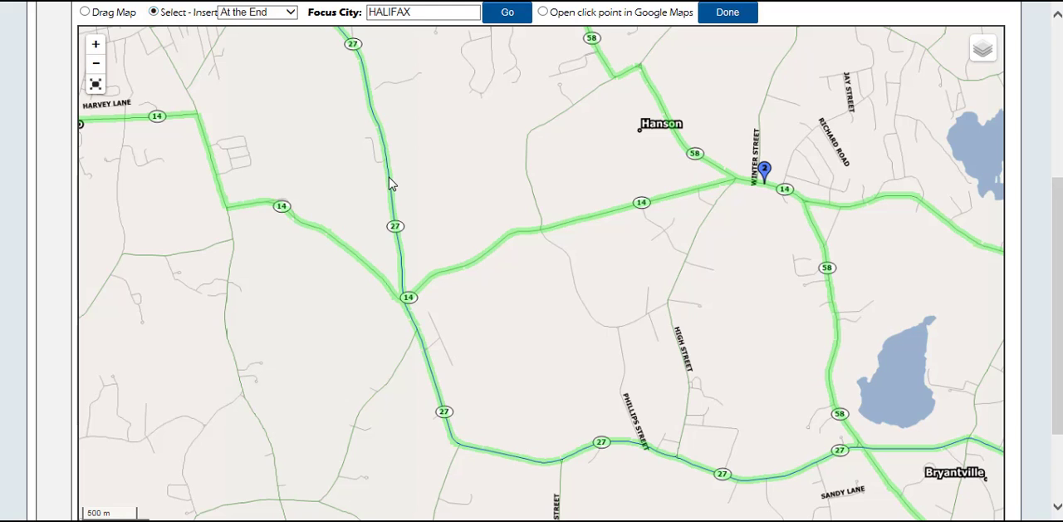
click(388, 179)
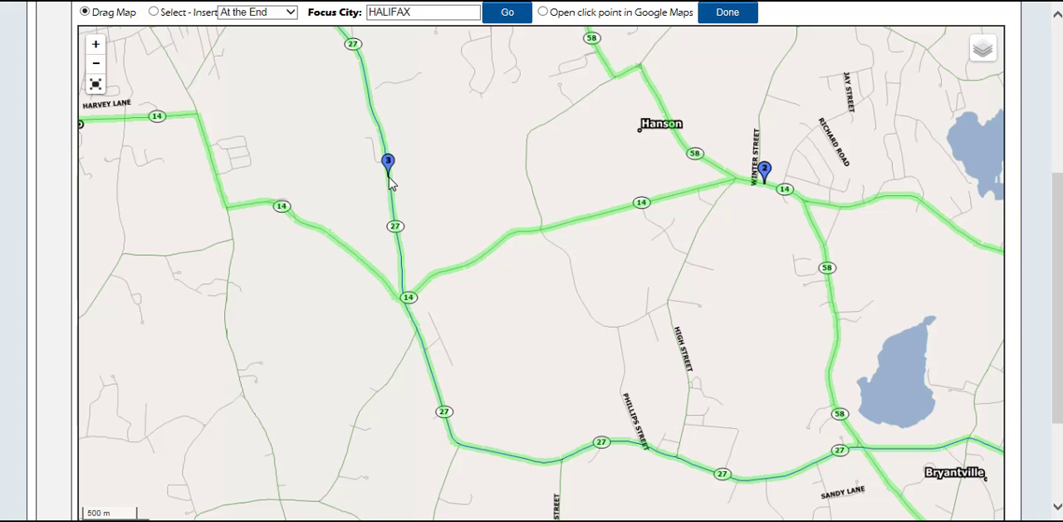
click(728, 18)
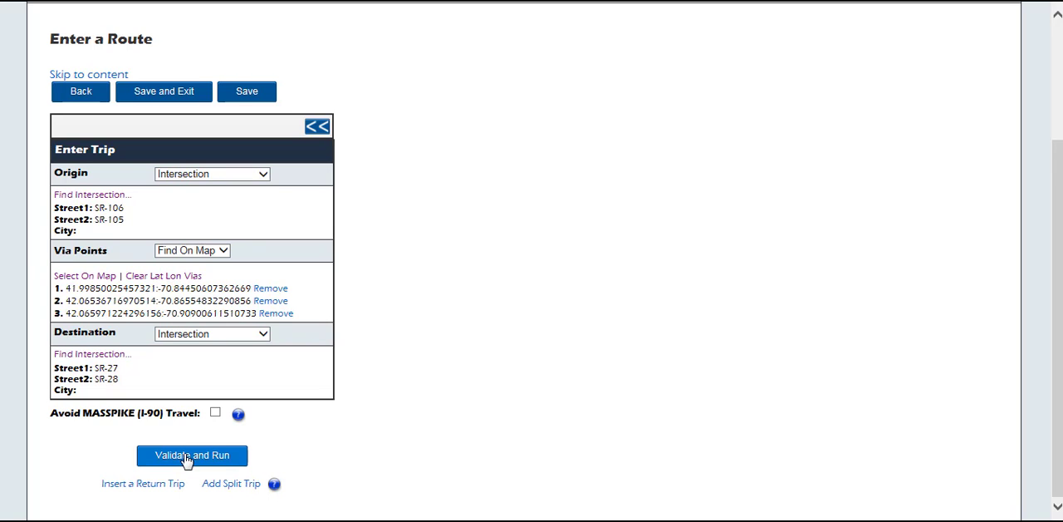
Validate and run the trip with the map via points and review the route up to Brockton
click(186, 456)
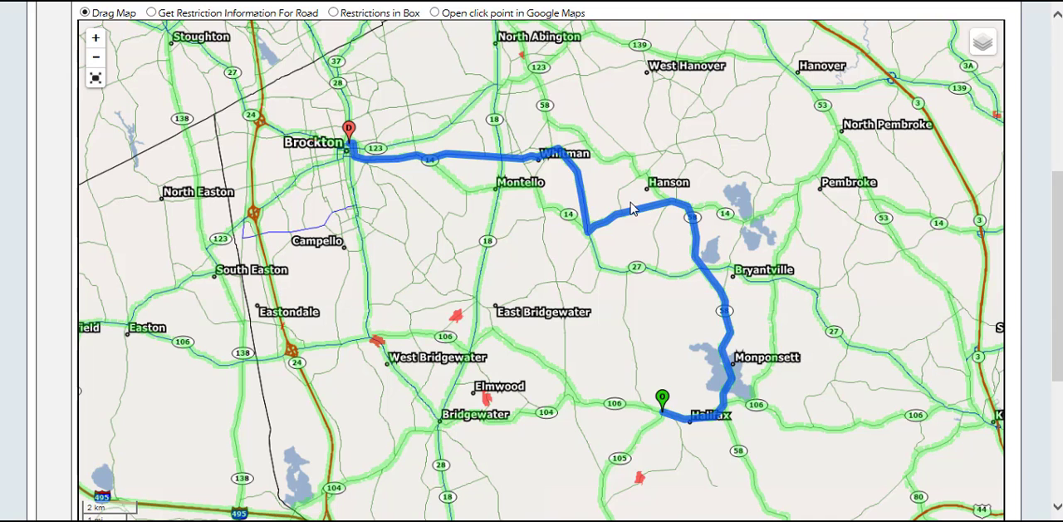
scroll(741, 407, up, 2)
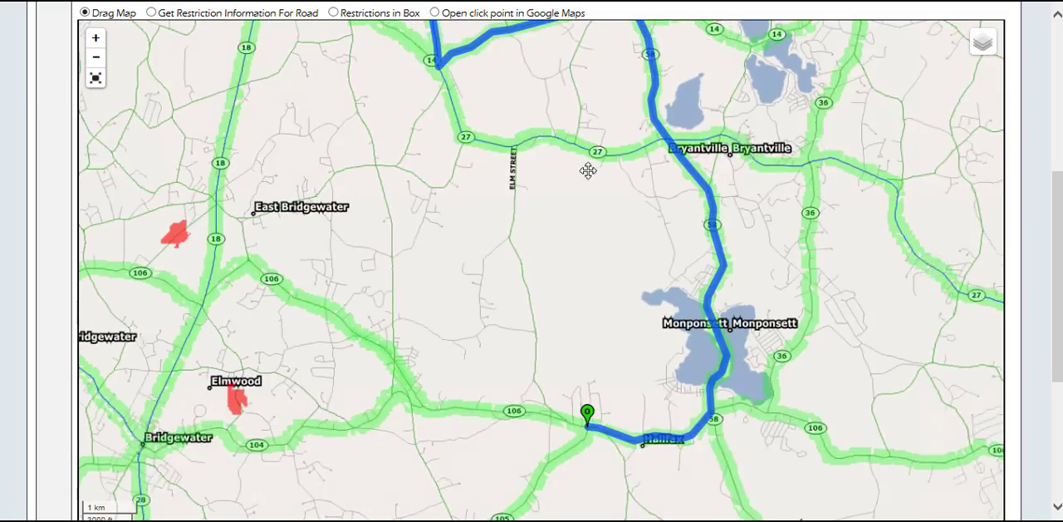
drag(355, 59, 719, 297)
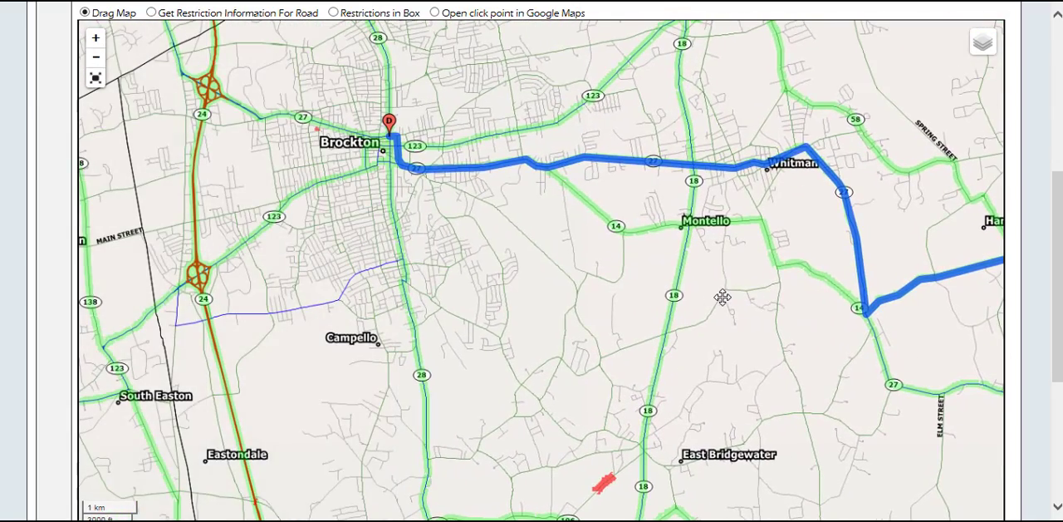
Save and exit the route entry without requesting a review, and log out of the permitting system
drag(1057, 203, 1060, 361)
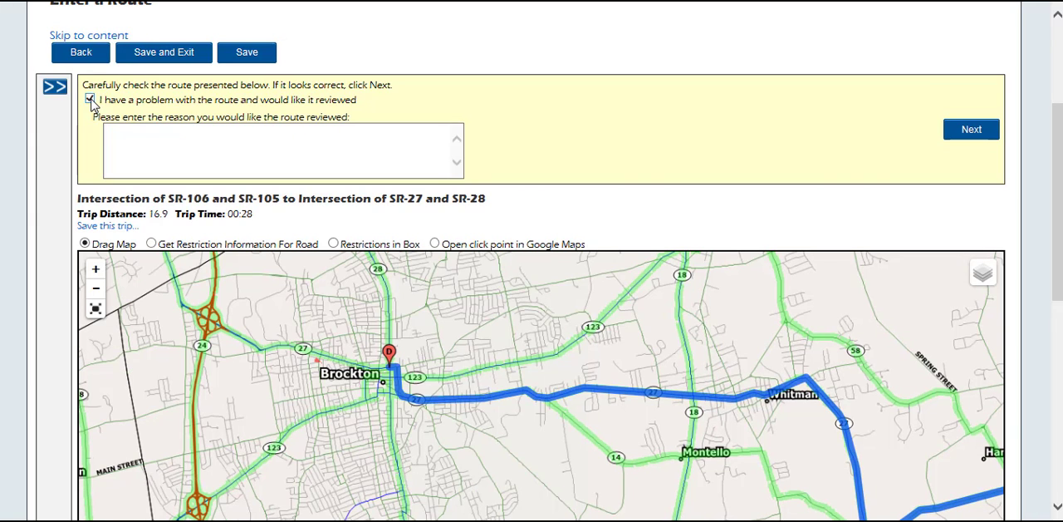
click(146, 134)
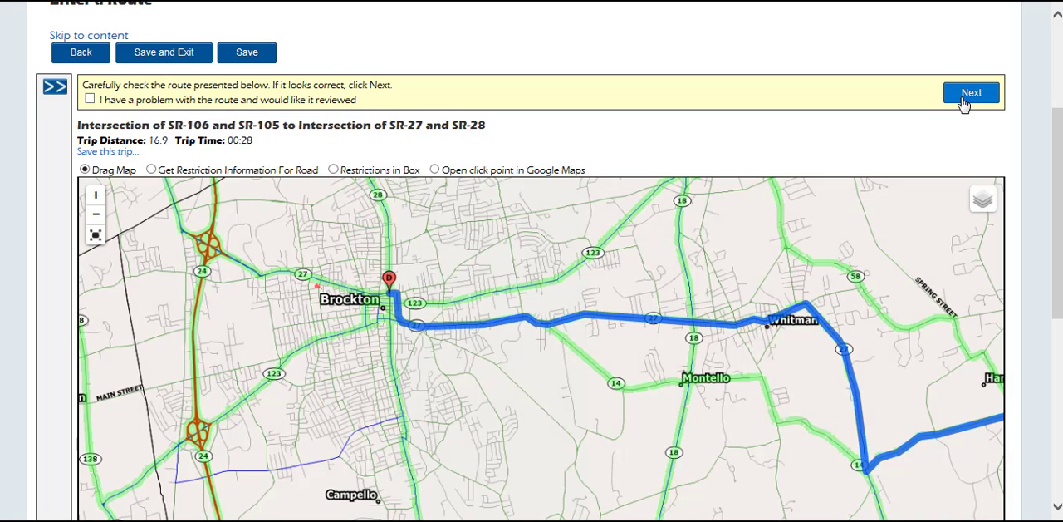
click(153, 57)
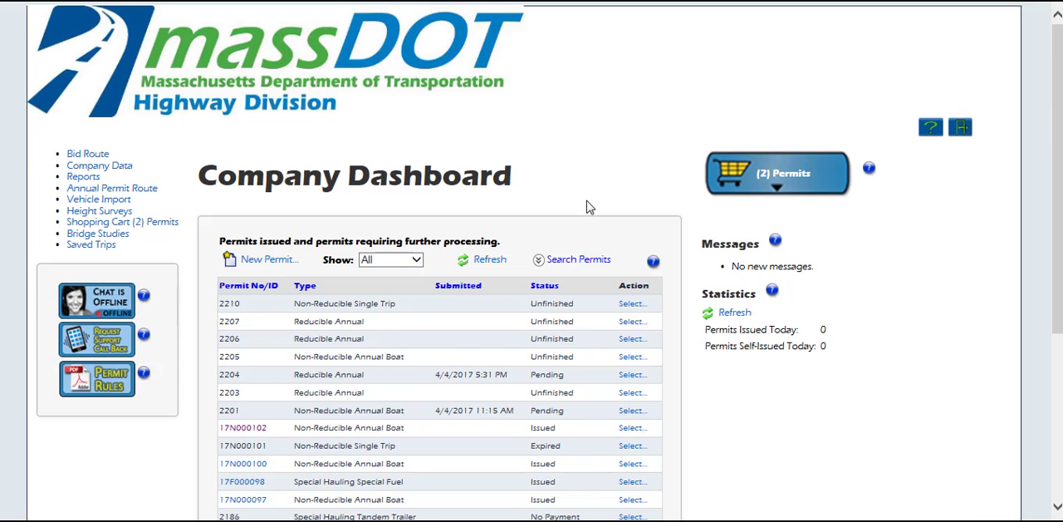
click(962, 133)
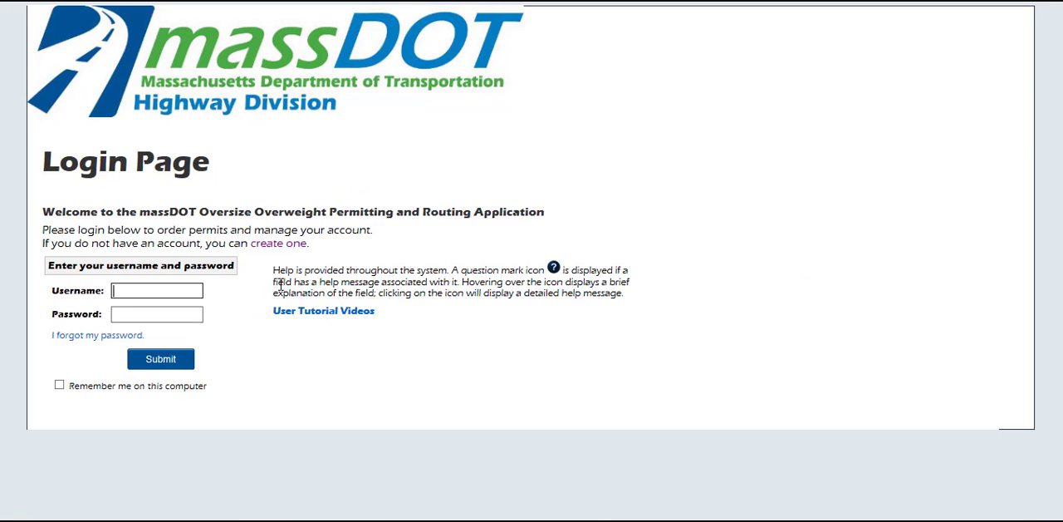